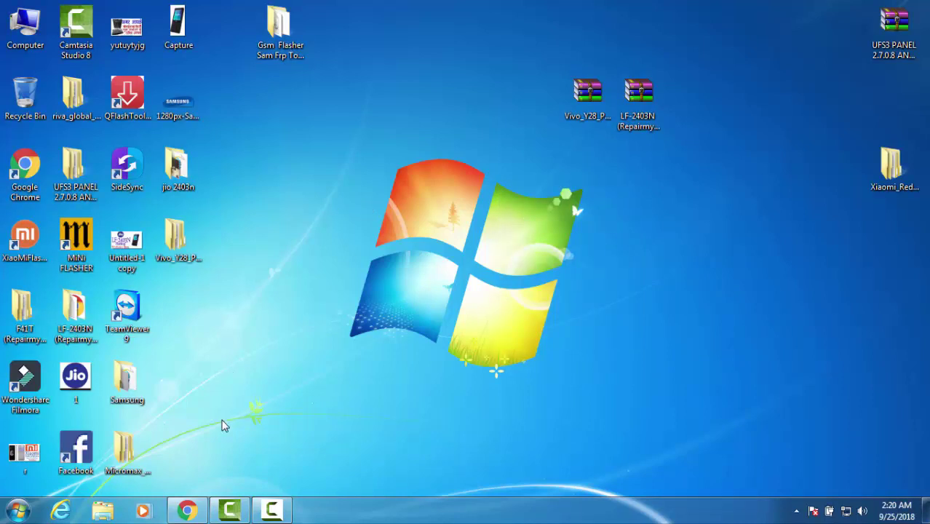
click(187, 510)
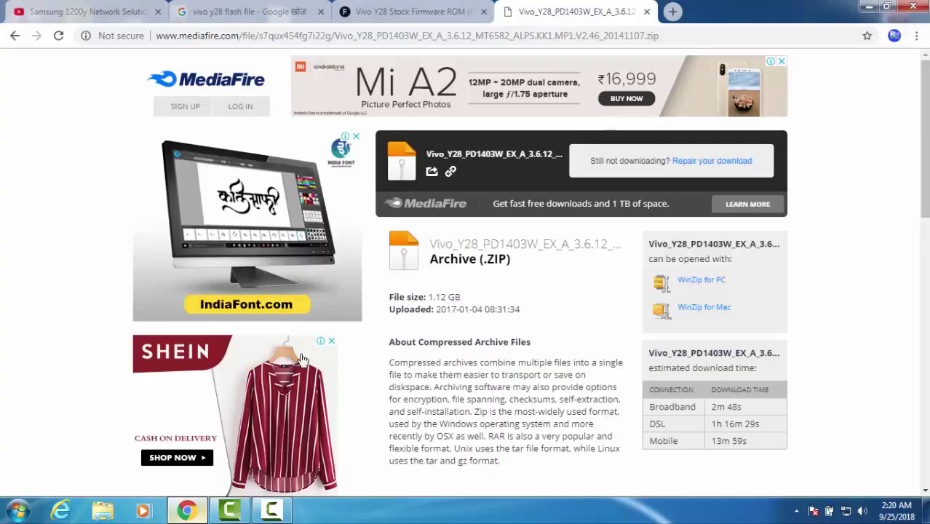
click(868, 8)
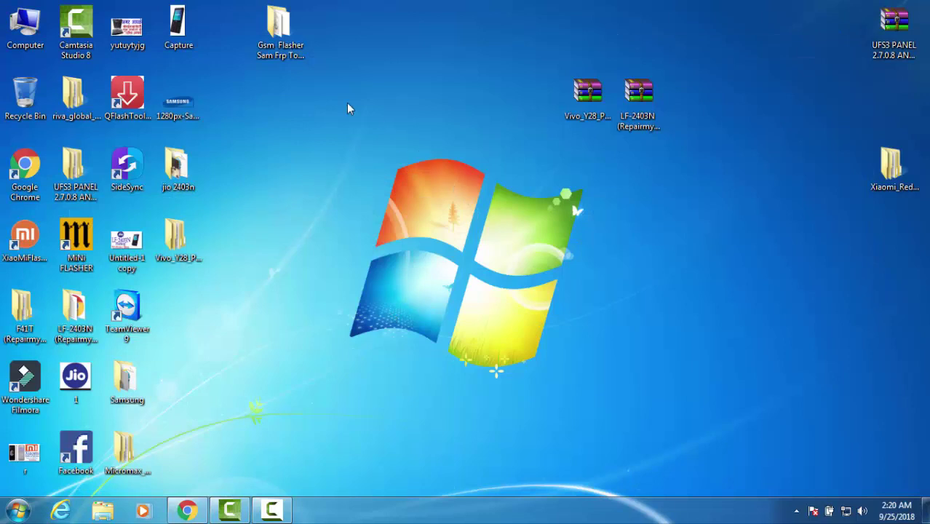
Step: Browse to the mobile companies' flash file folder on Local Disk (F:) and move to the folders starting with M
double_click(3, 28)
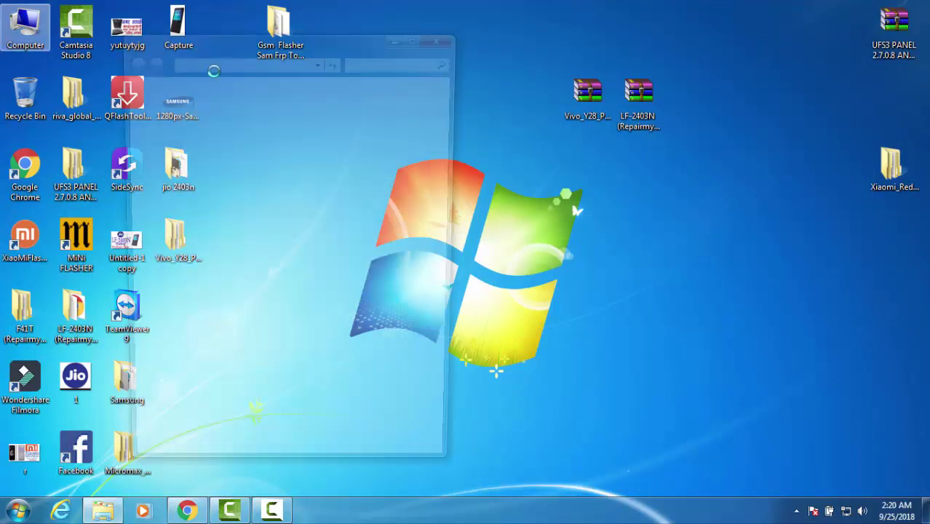
double_click(369, 248)
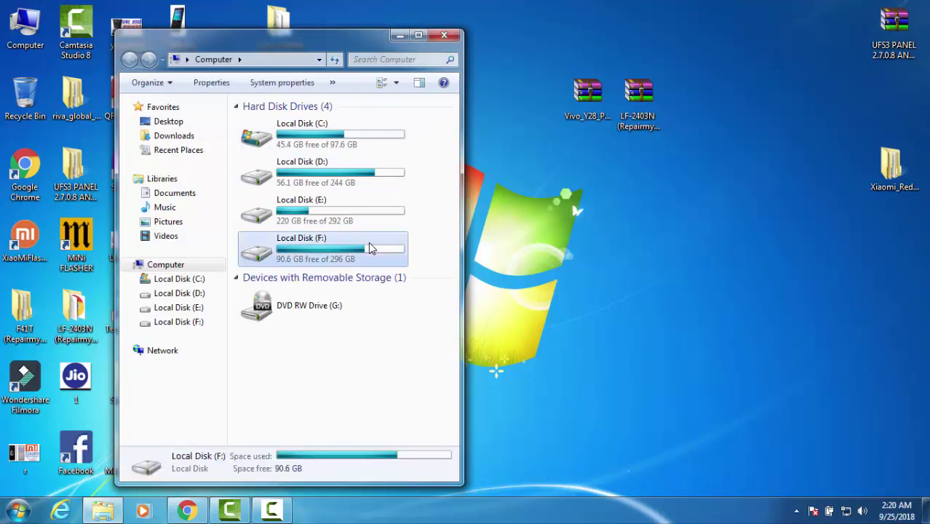
double_click(282, 126)
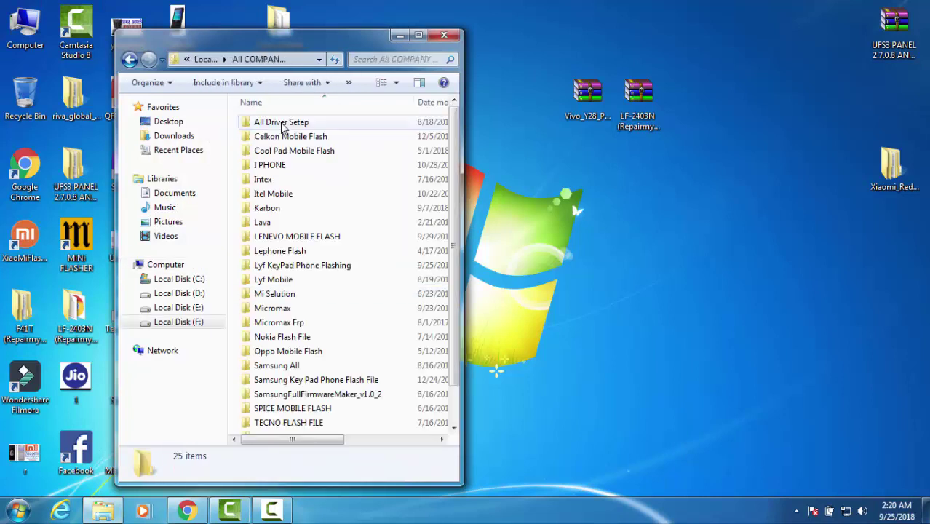
key(m)
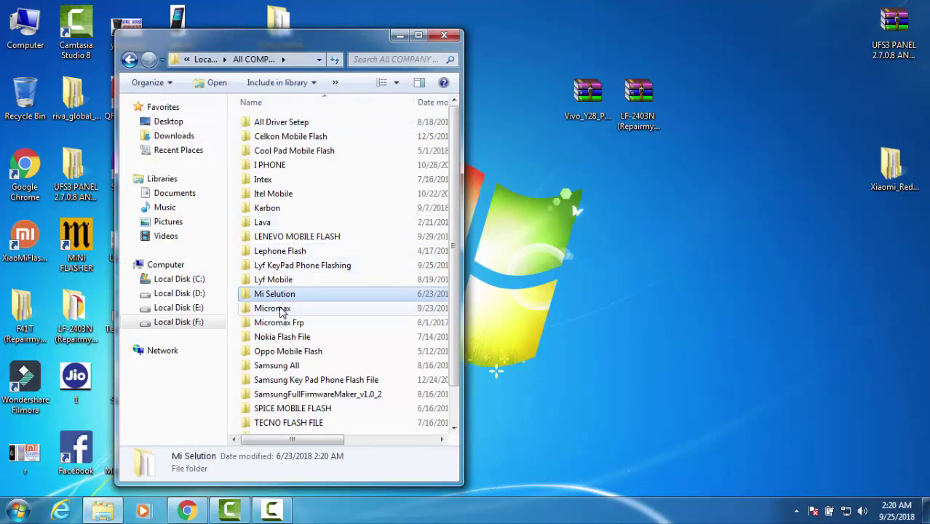
click(184, 137)
double_click(278, 124)
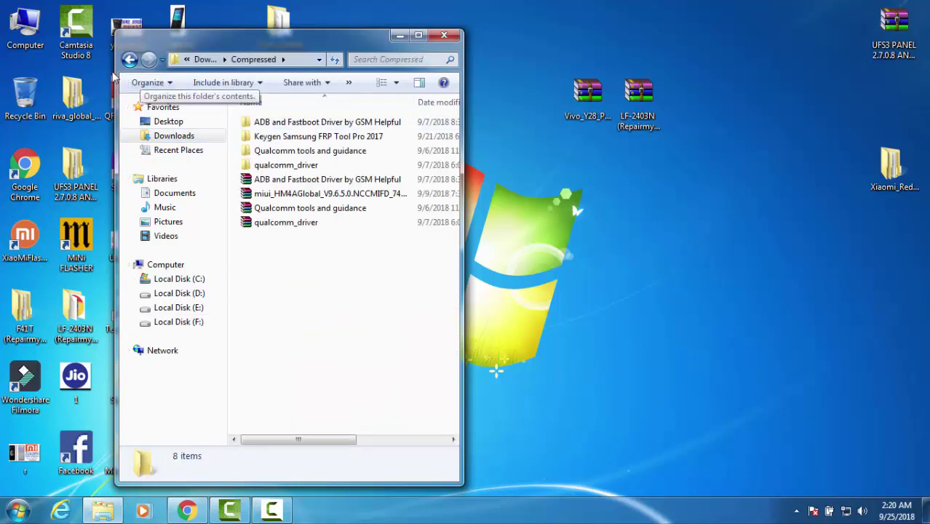
click(129, 60)
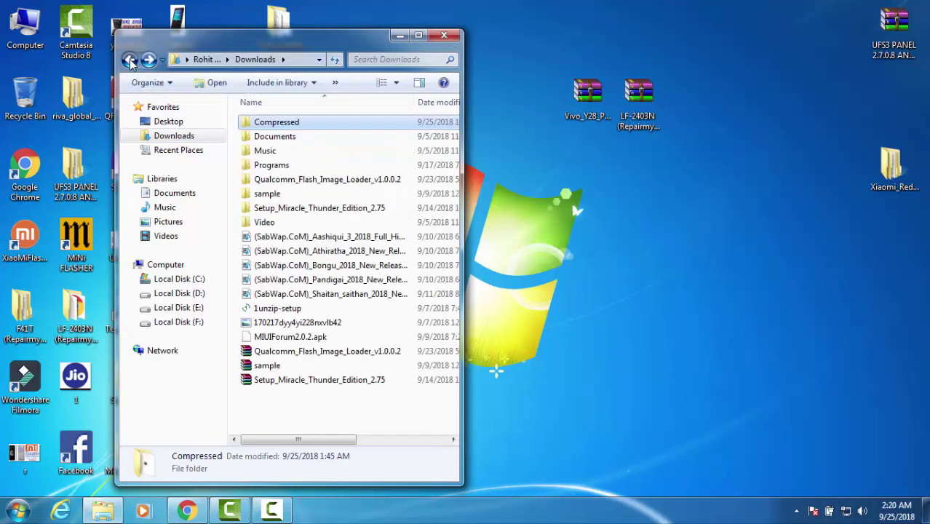
click(129, 60)
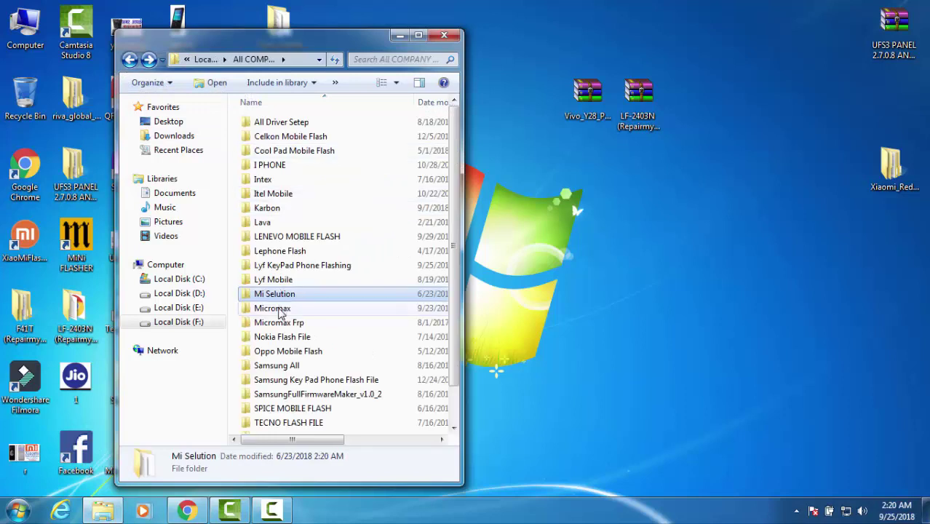
Step: Find the Micromax_Q4202_IND_SW_V2.7_HW_V0.2_QFIL archive in the Micromax folder, review its extraction options, and close the window
double_click(275, 309)
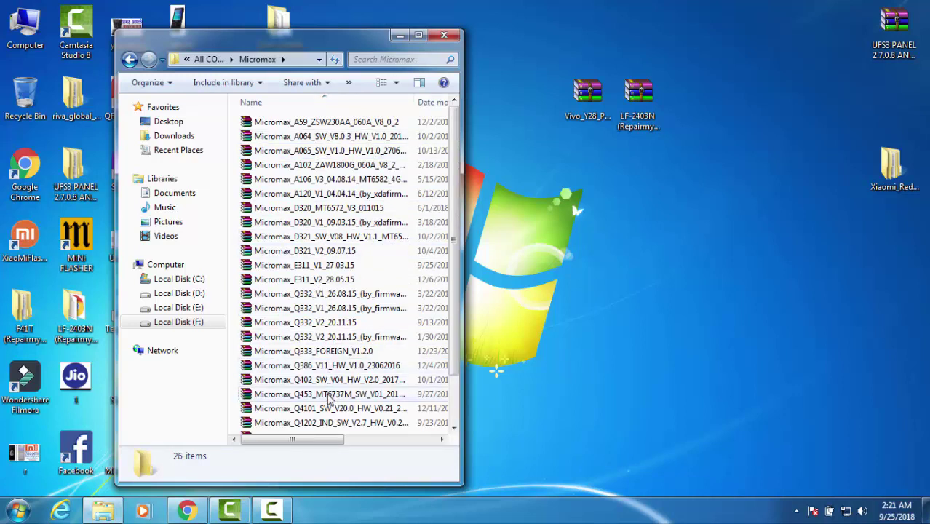
click(329, 433)
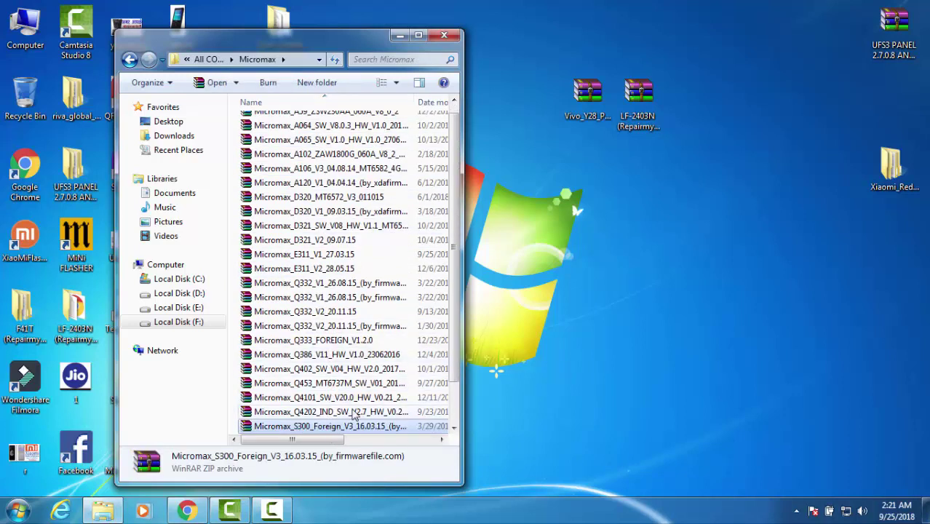
click(331, 413)
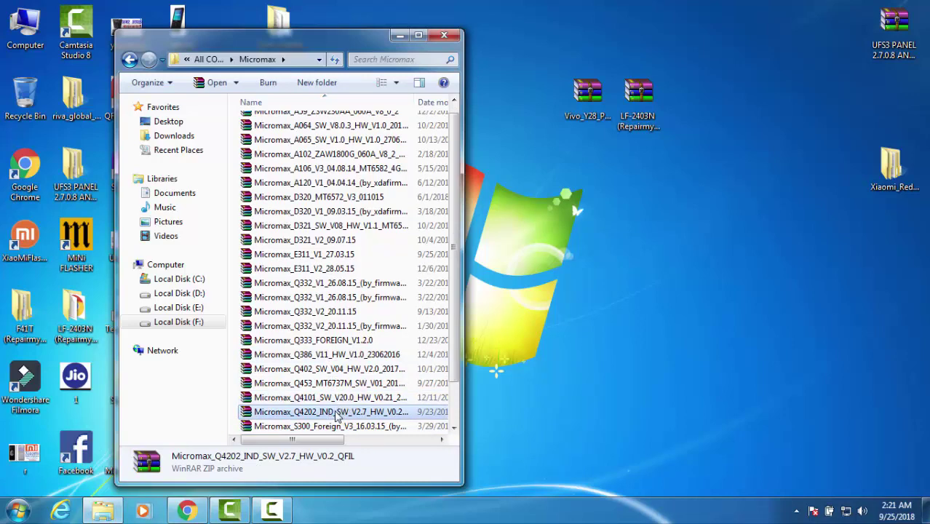
right_click(336, 414)
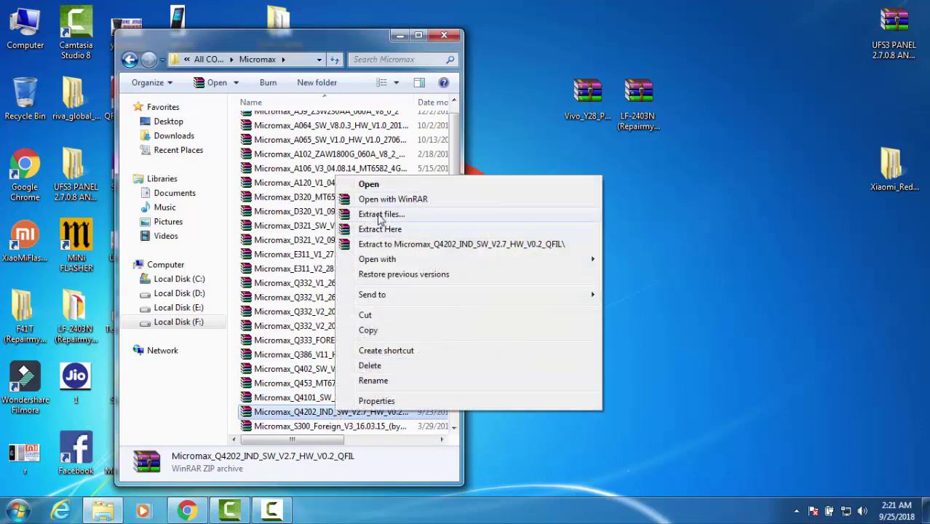
click(554, 141)
click(444, 35)
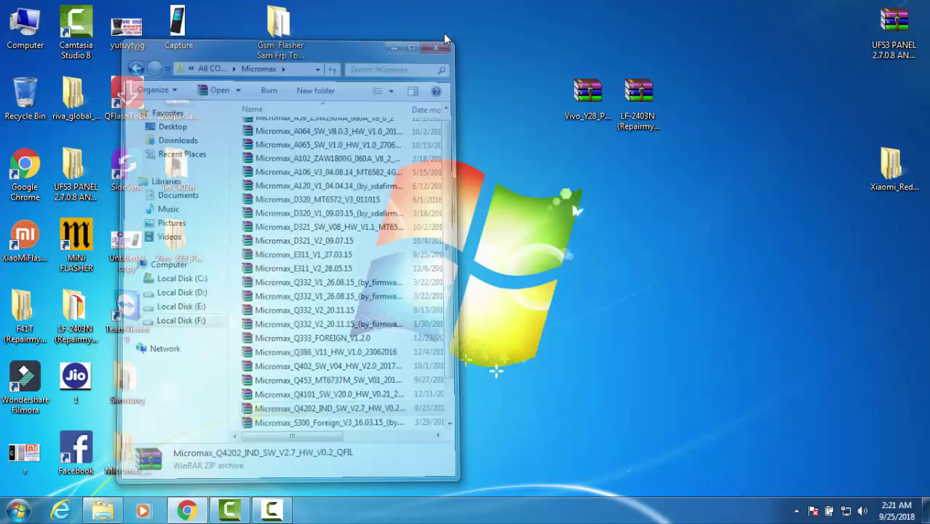
Step: Check the contents of the extracted Micromax Q4202 firmware folder on the desktop, then close it
double_click(144, 468)
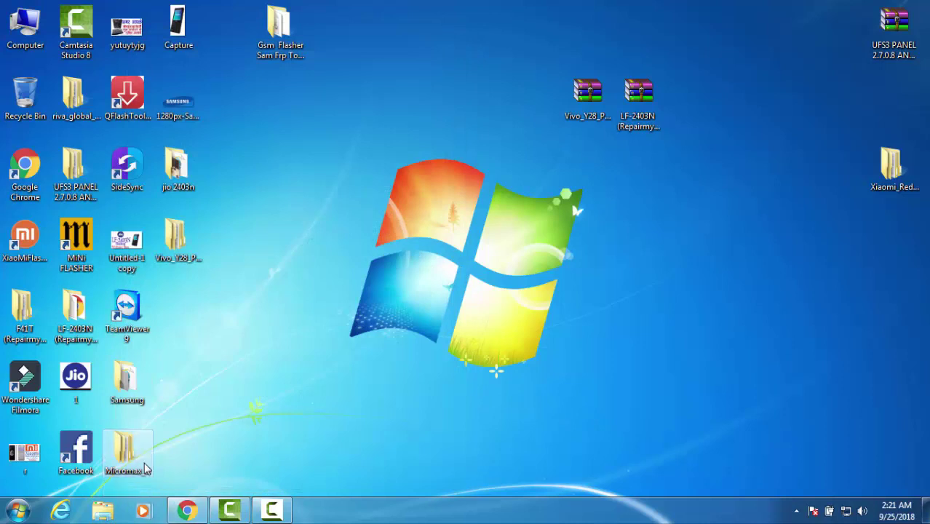
double_click(319, 131)
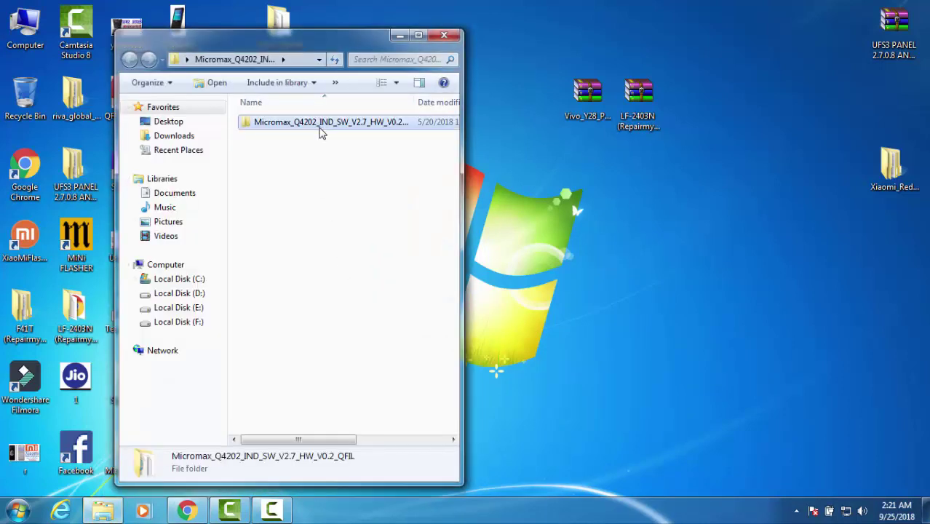
click(130, 59)
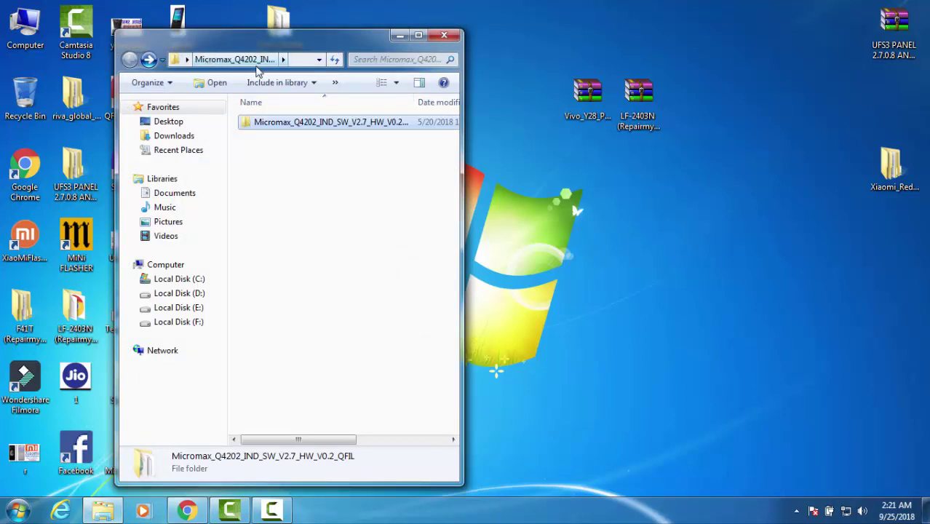
click(446, 36)
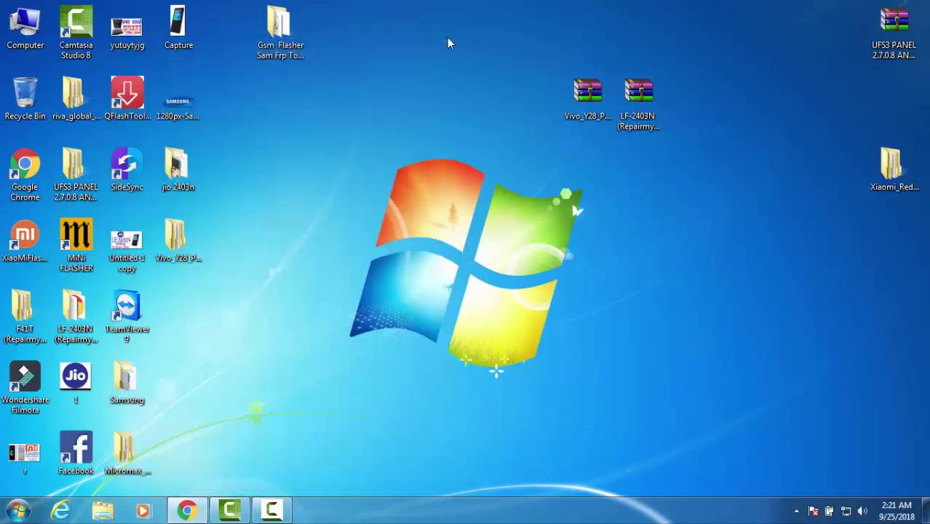
Step: Open the Downloads folder in a new file browser window
click(121, 458)
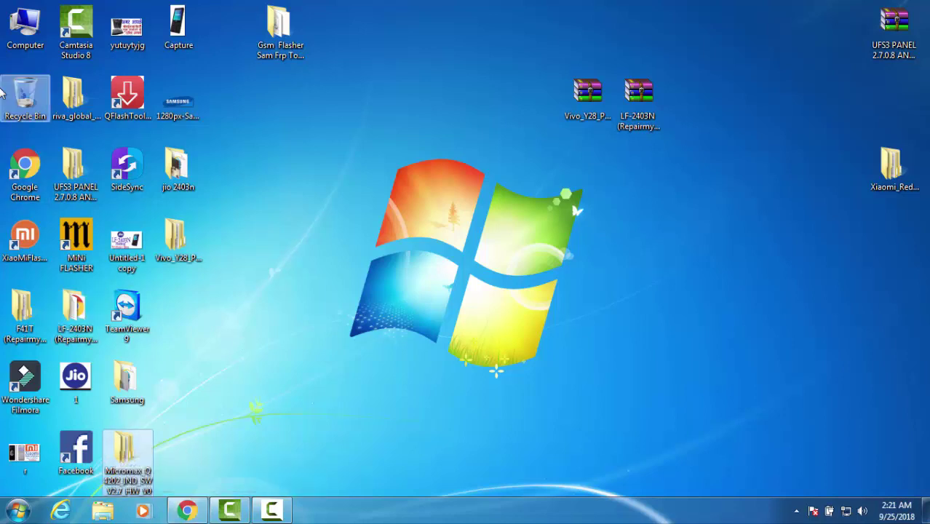
click(34, 33)
double_click(34, 32)
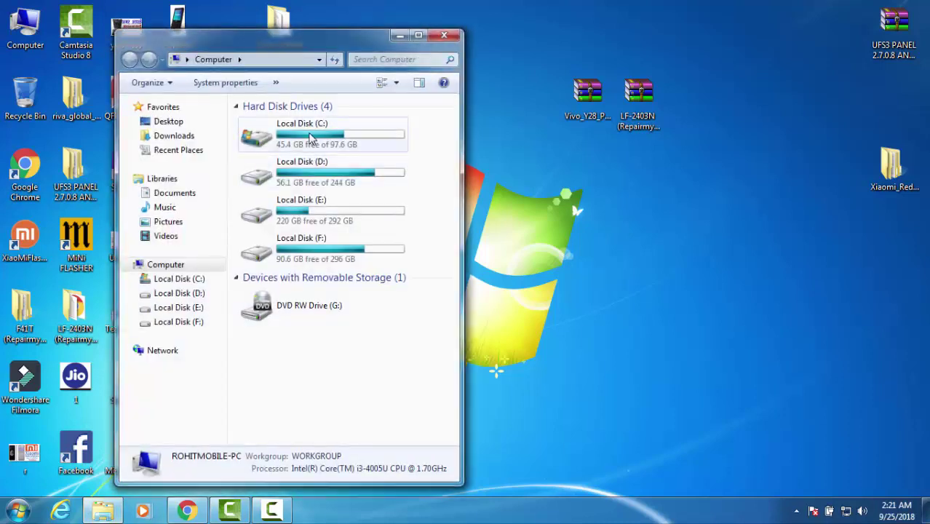
click(175, 136)
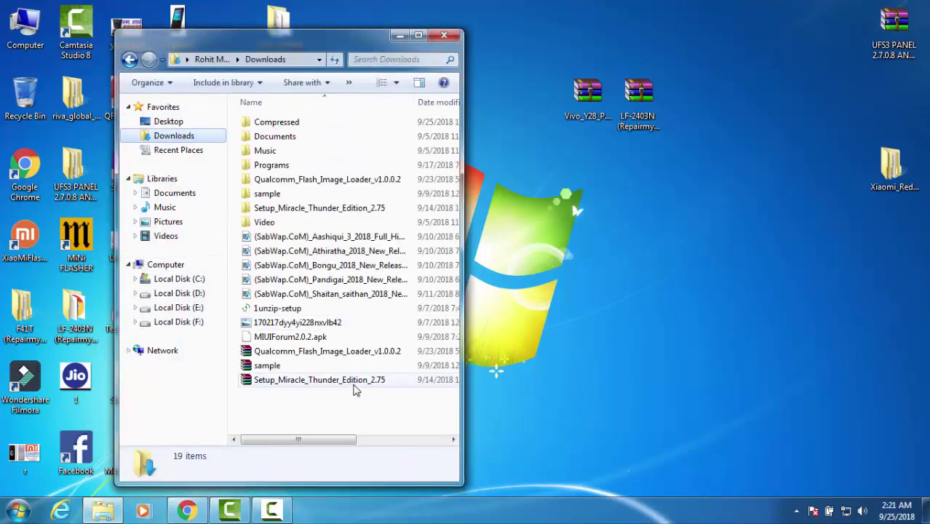
click(272, 510)
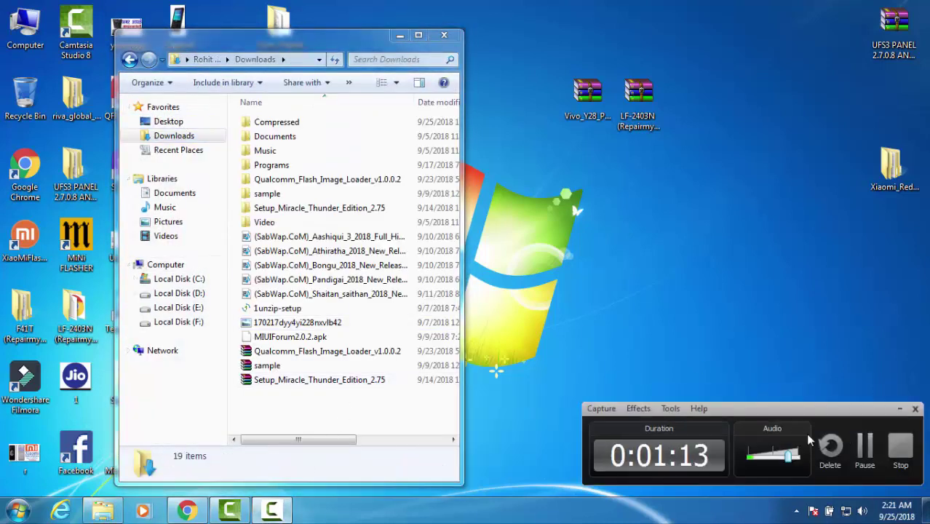
click(865, 448)
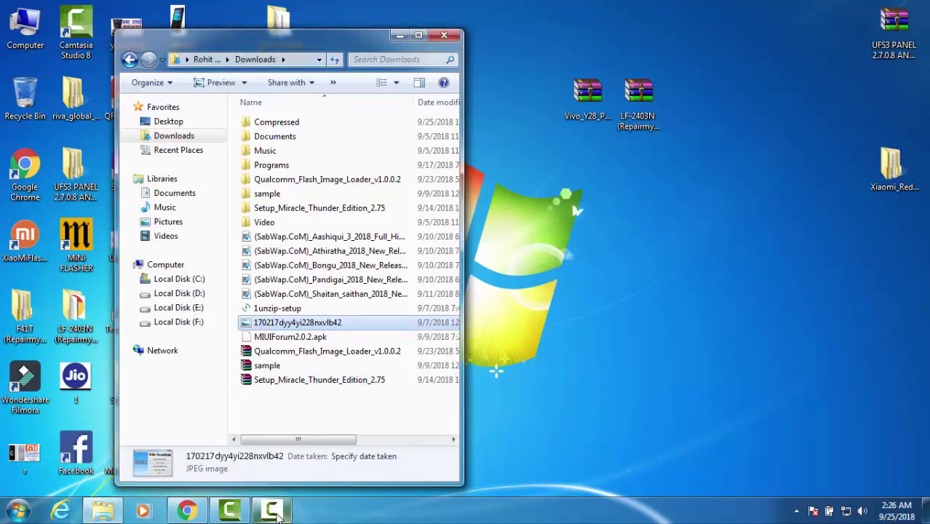
mouse_move(278, 511)
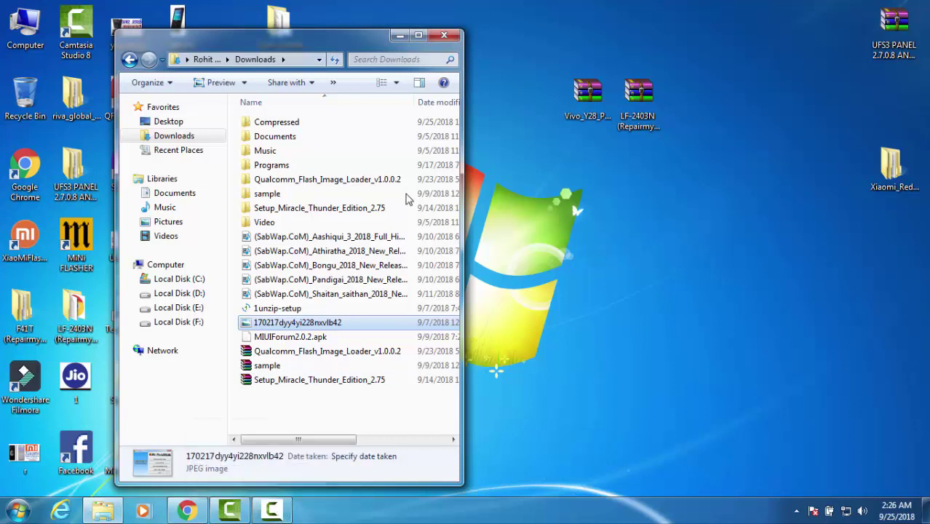
Step: Launch QFIL from the Qualcomm_Flash_Image_Loader_v1.0.0.2 folder in Downloads
double_click(288, 128)
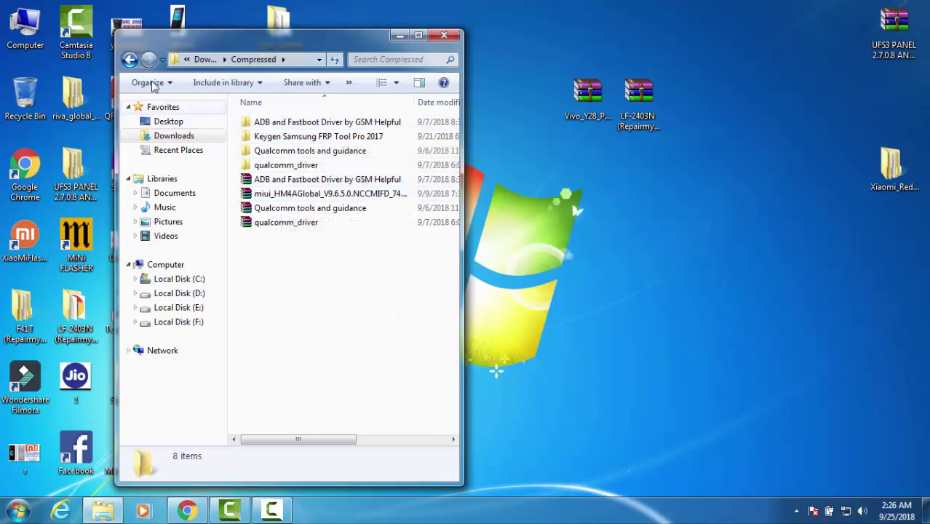
click(130, 60)
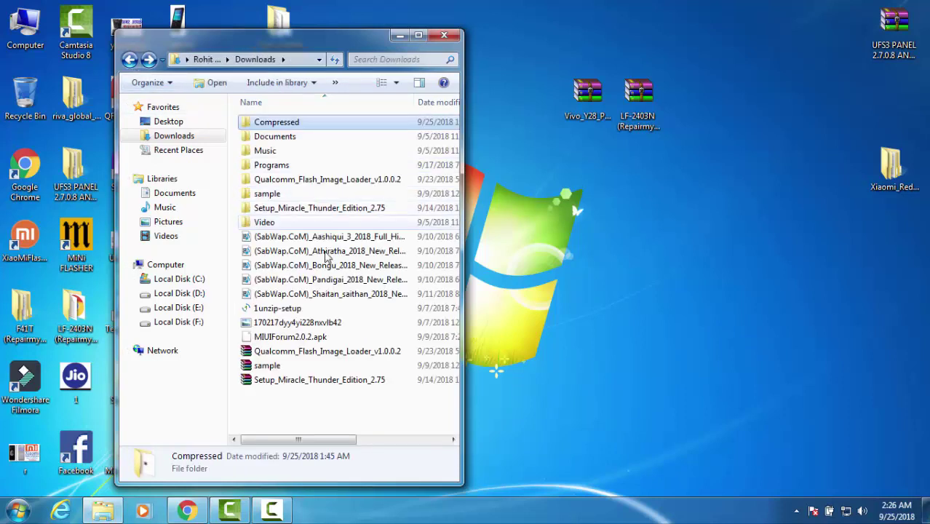
double_click(308, 180)
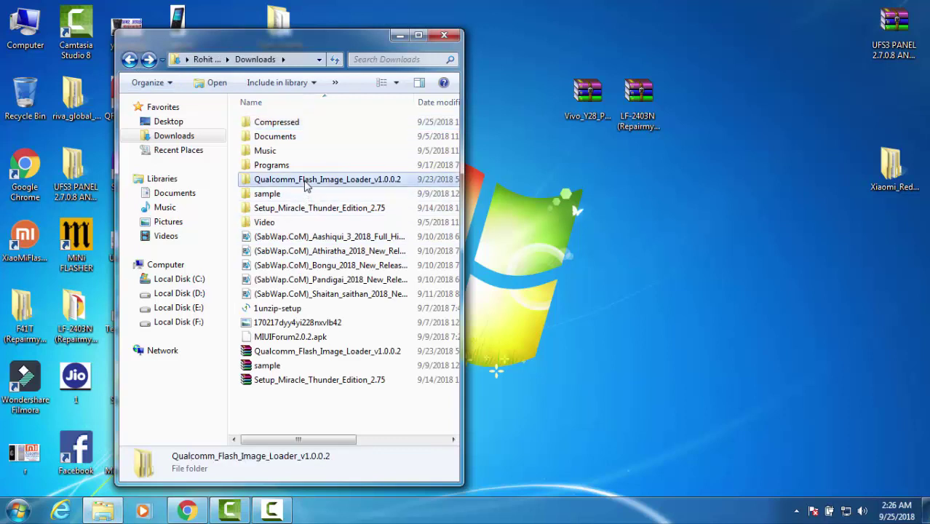
double_click(295, 128)
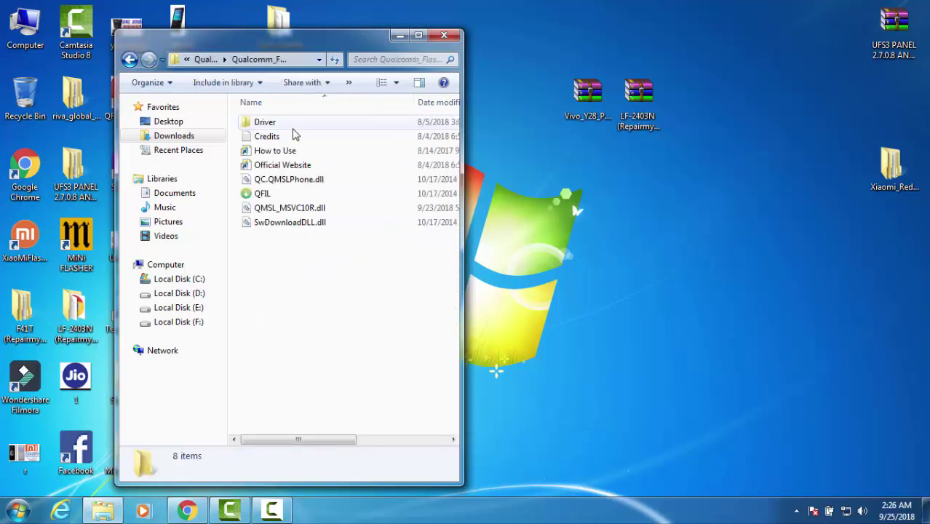
click(273, 196)
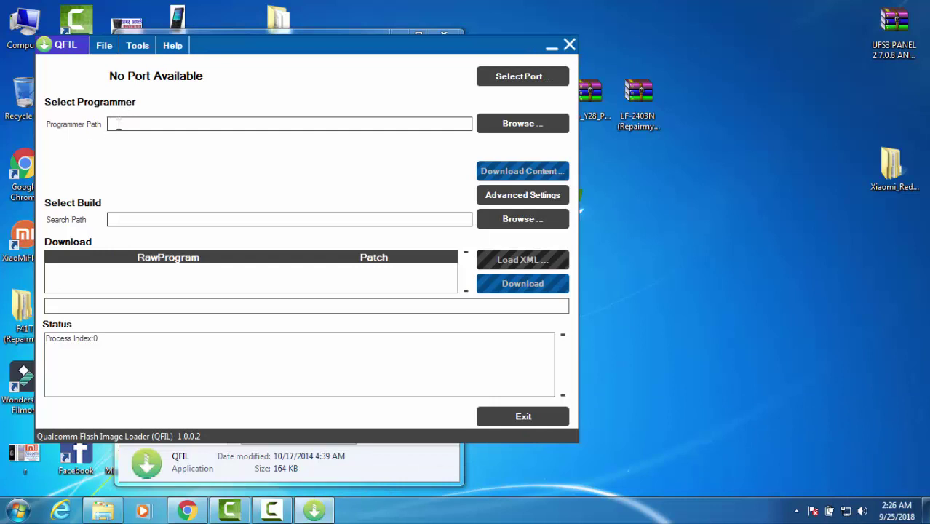
Step: Load the programmer prog_emmc_firehose_8909_ddr.mbn and the XML files rawprogram_unsparse and patch0 from the Micromax Q4202 Firmware folder
click(523, 124)
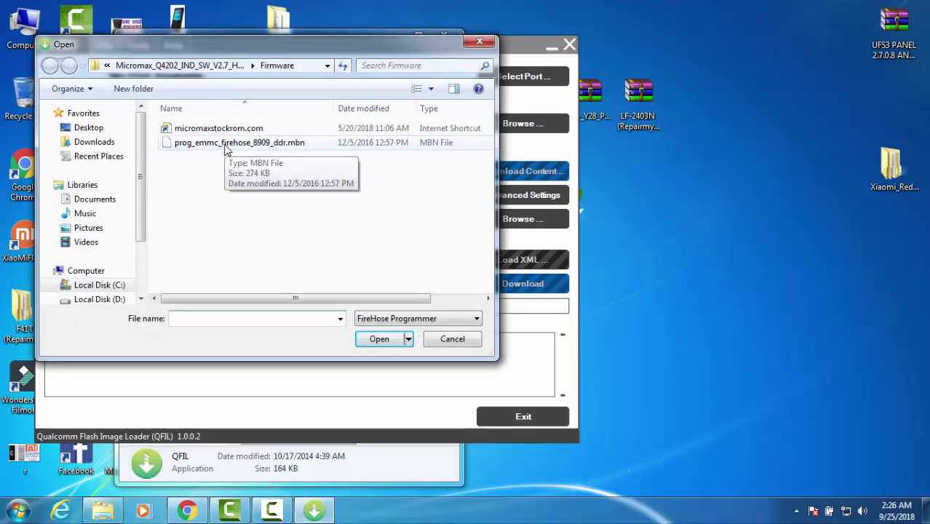
double_click(225, 143)
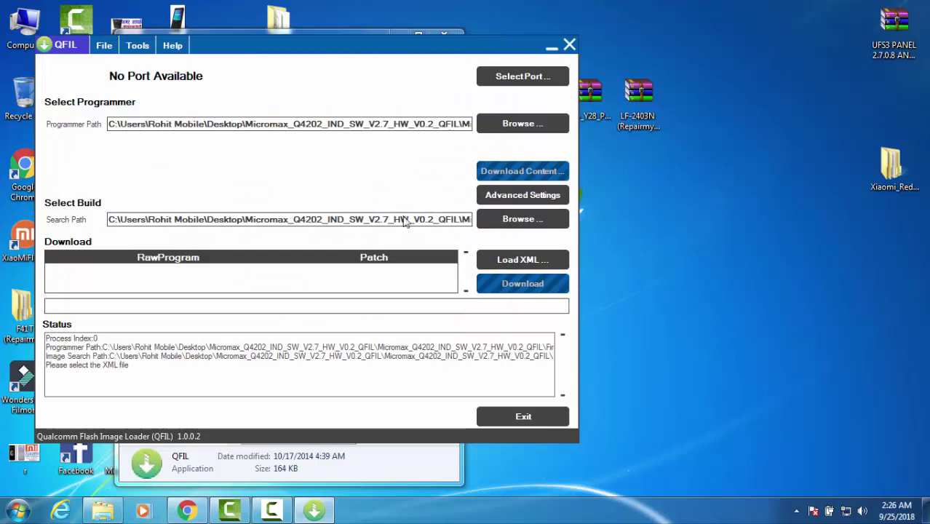
click(514, 260)
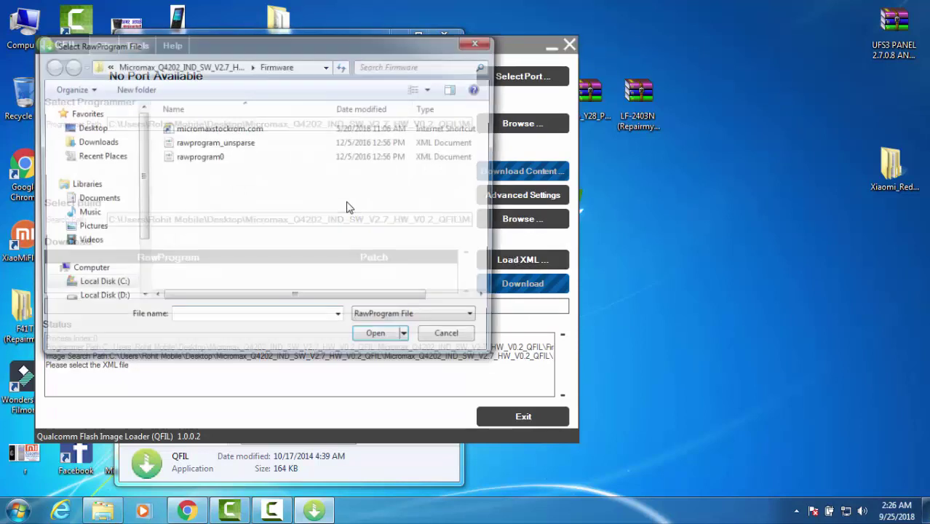
double_click(214, 142)
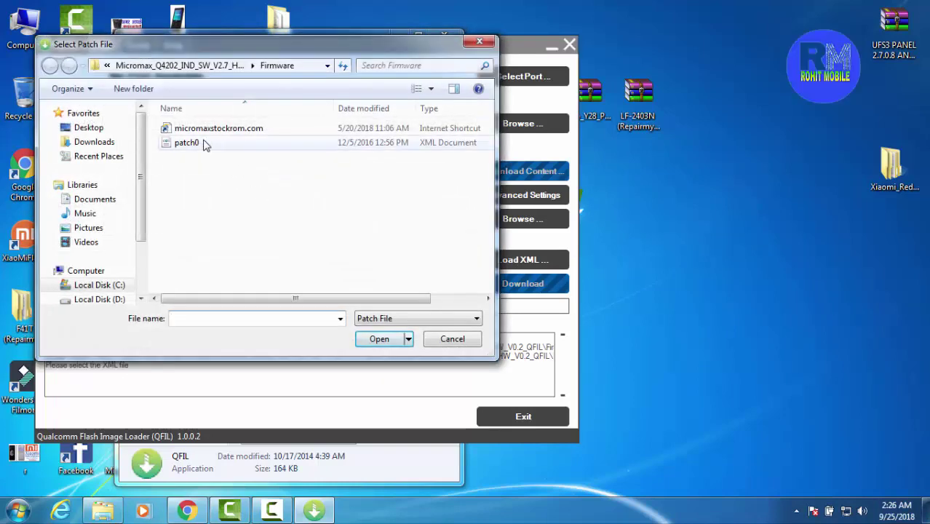
double_click(210, 143)
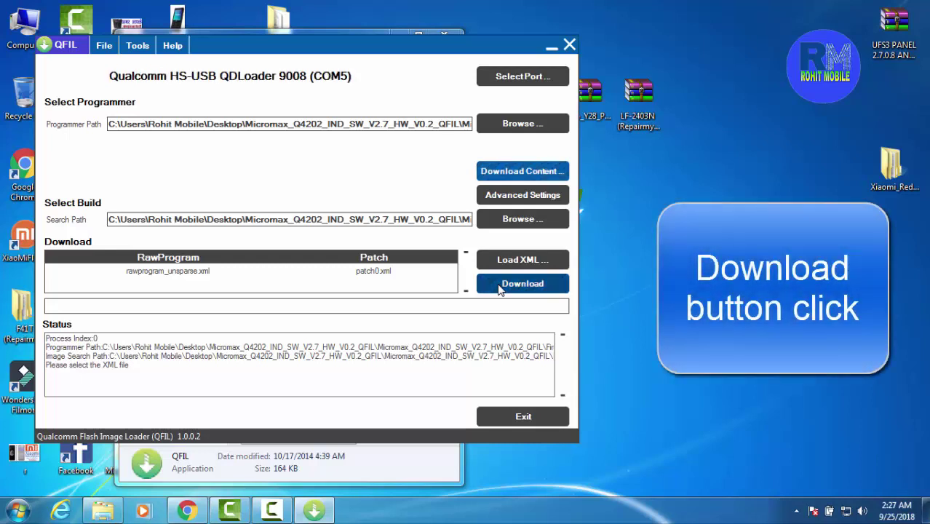
Step: Start flashing the loaded firmware to the phone connected on the Qualcomm HS-USB QDLoader 9008 port
click(499, 287)
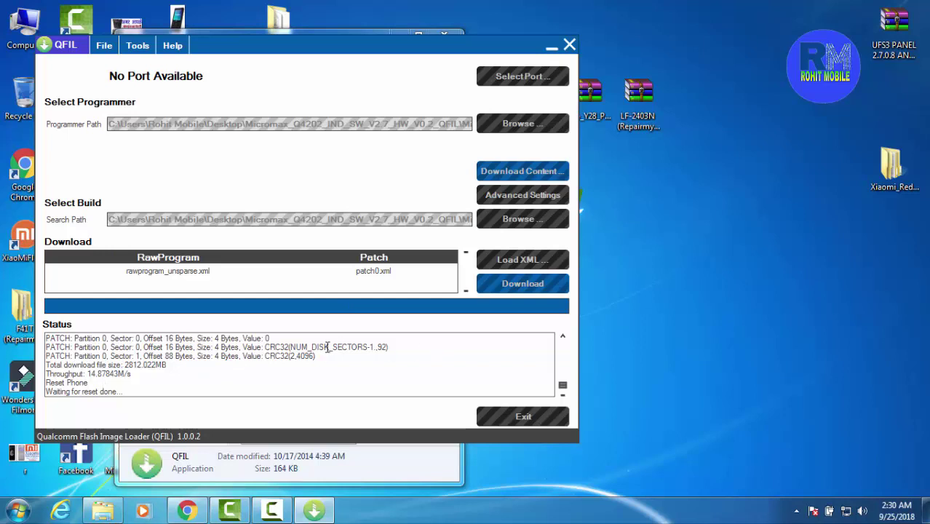
click(272, 510)
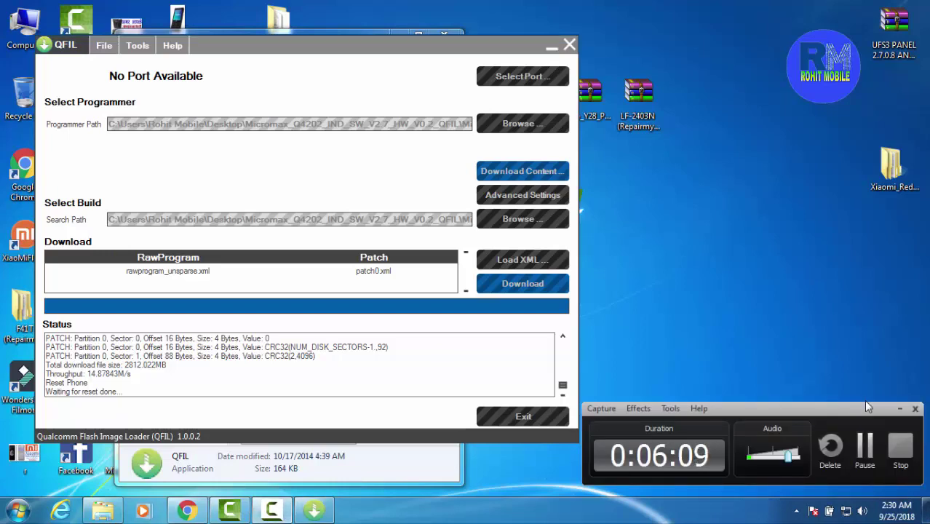